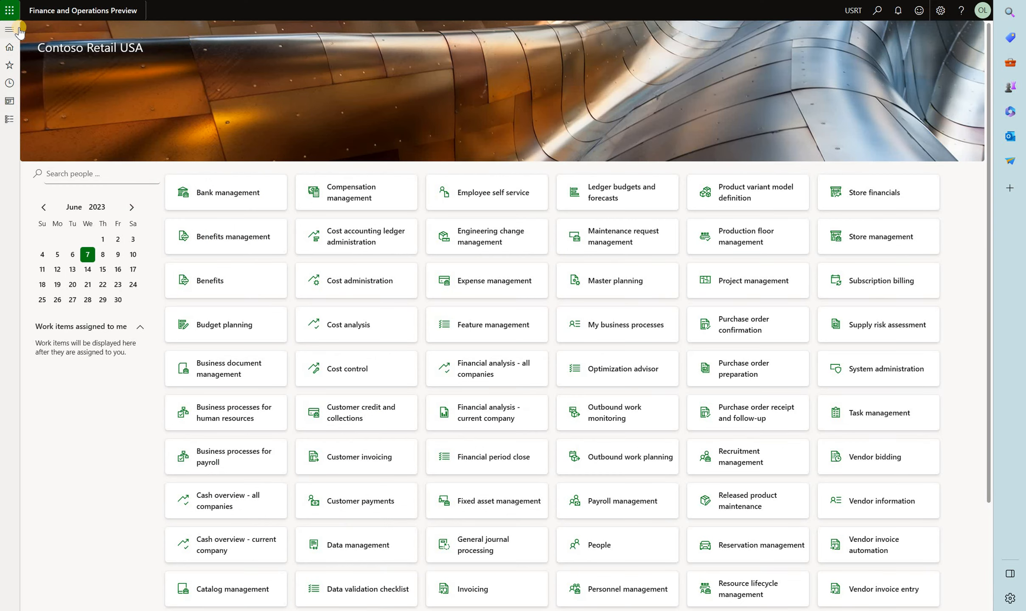
Open the transportation management accessorial masters and review the accessorial type options for the Stop Charge master
left_click(17, 30)
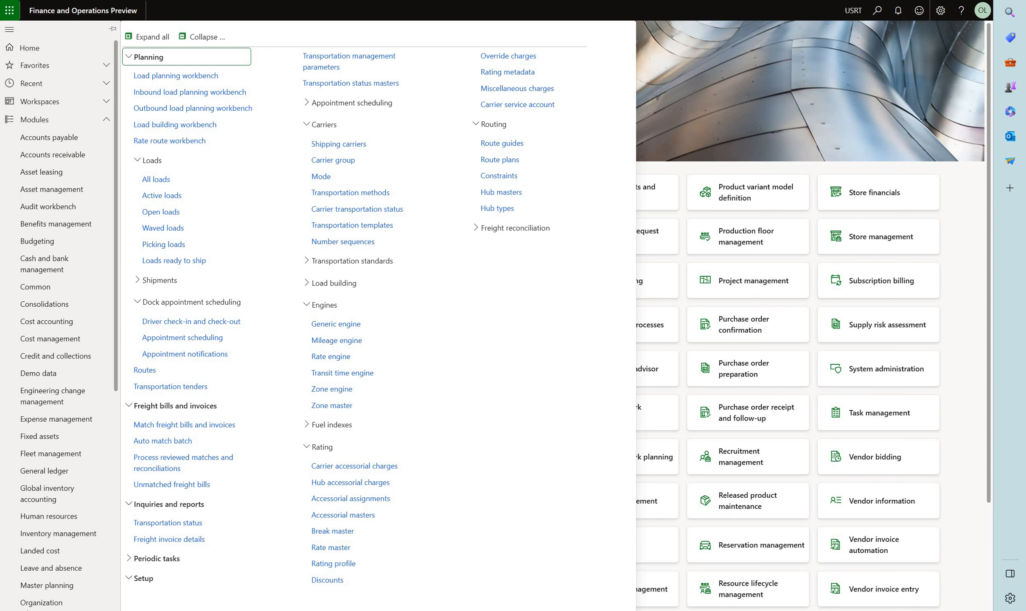
left_click(344, 515)
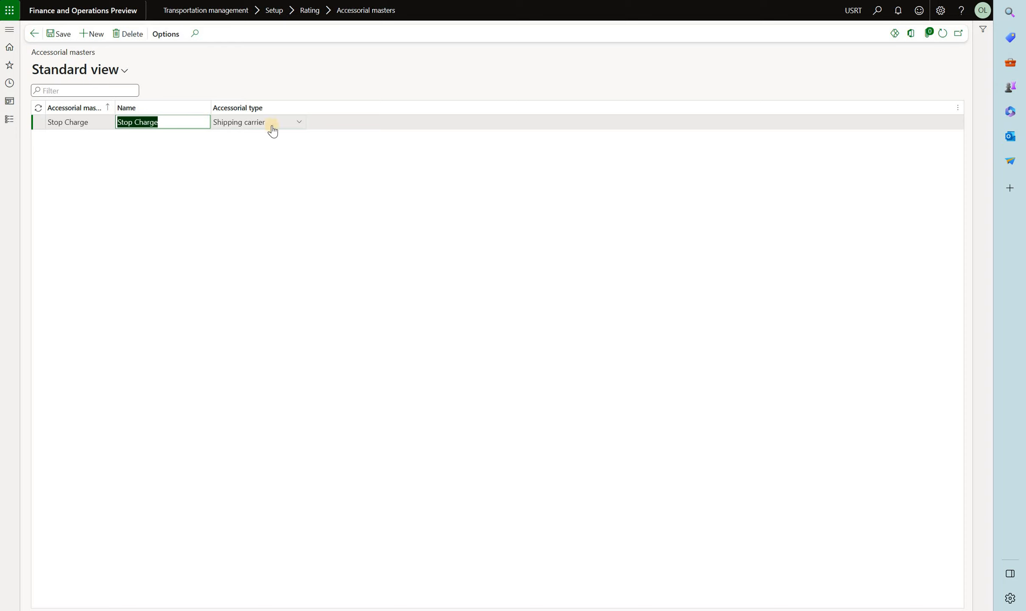
left_click(300, 123)
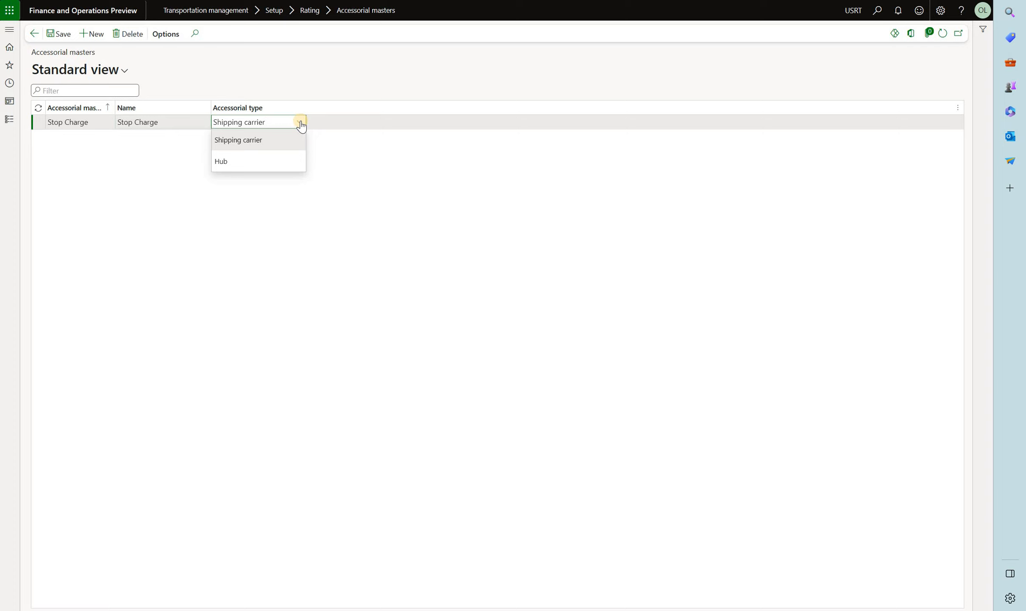
left_click(390, 212)
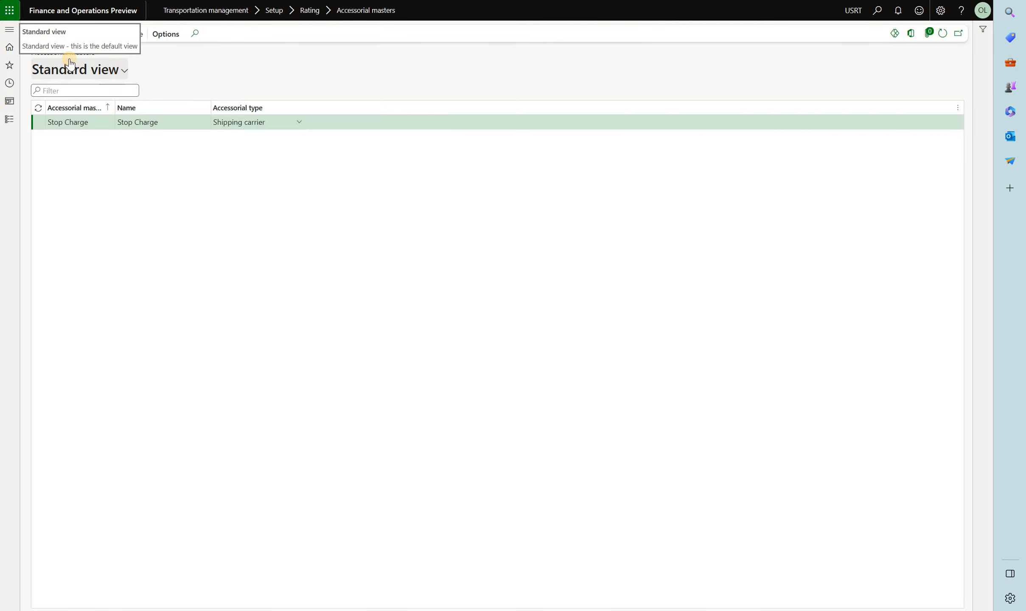
Open the carrier accessorial charges and review the shipping carrier, carrier service and accessorial master choices for the Stop Charge - NW record
left_click(10, 29)
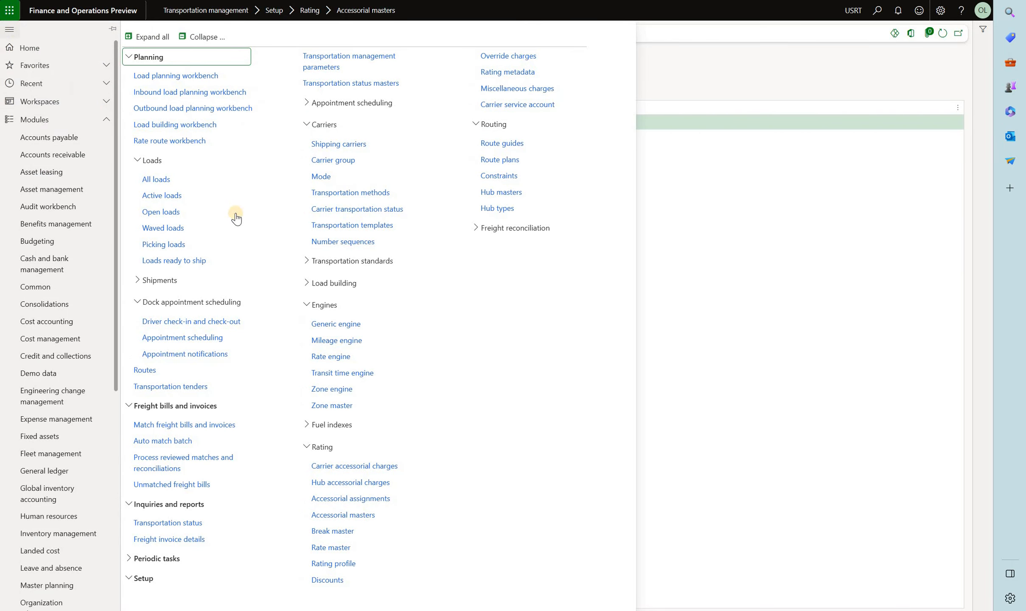
left_click(390, 469)
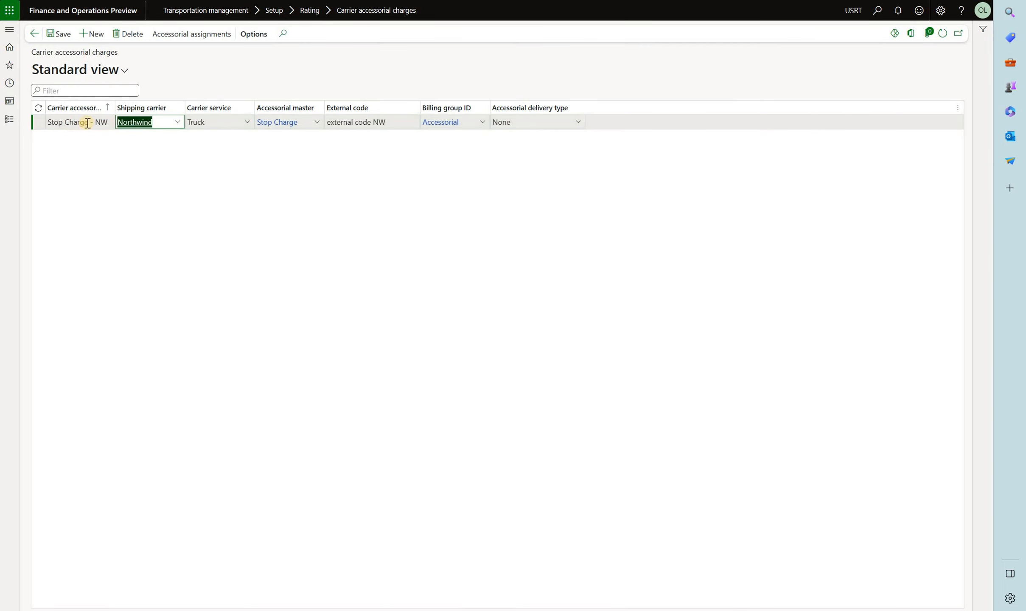
left_click(181, 127)
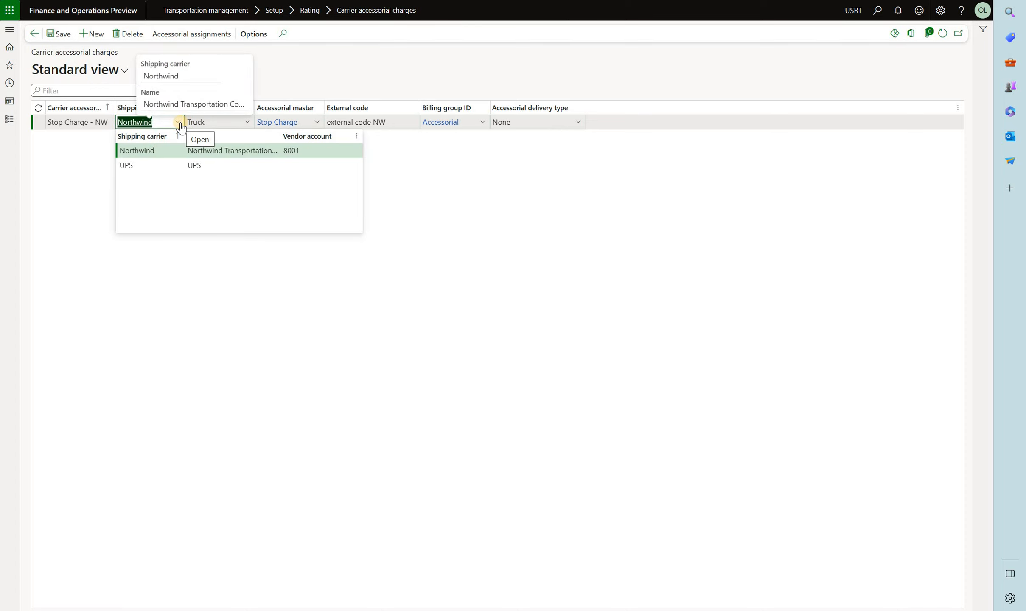
left_click(213, 149)
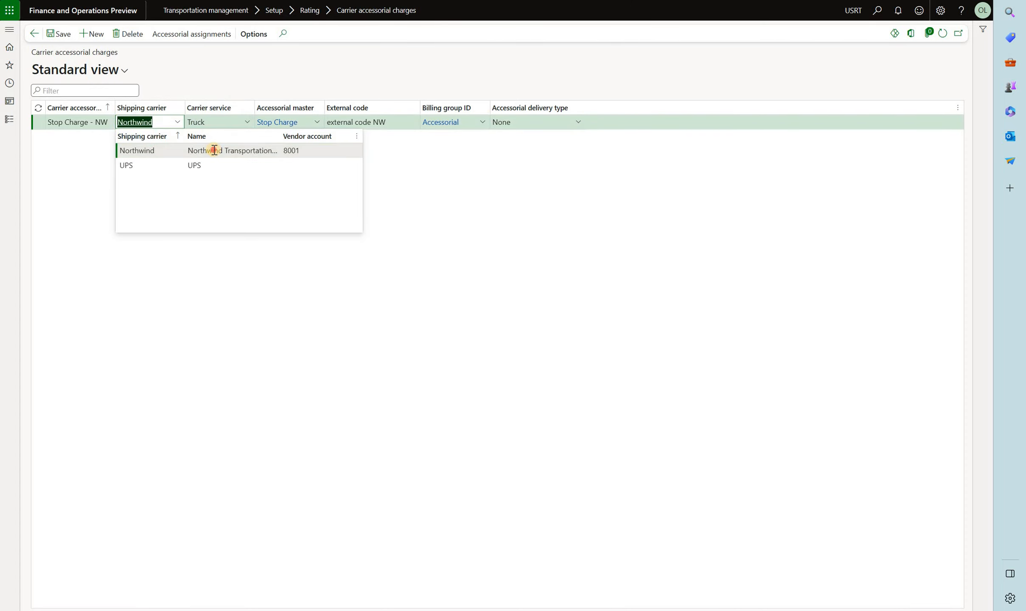
left_click(249, 123)
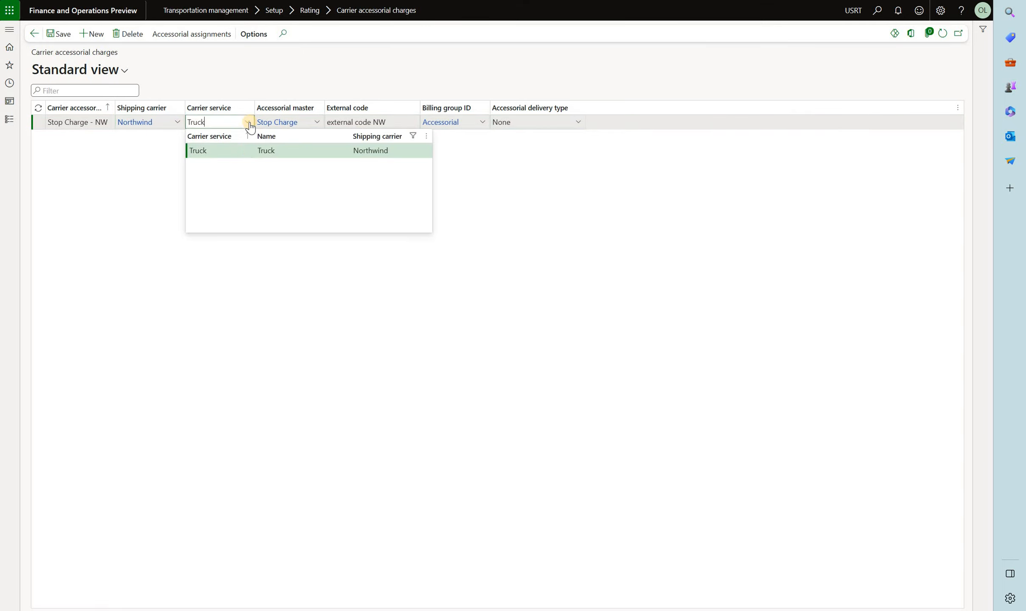
left_click(316, 123)
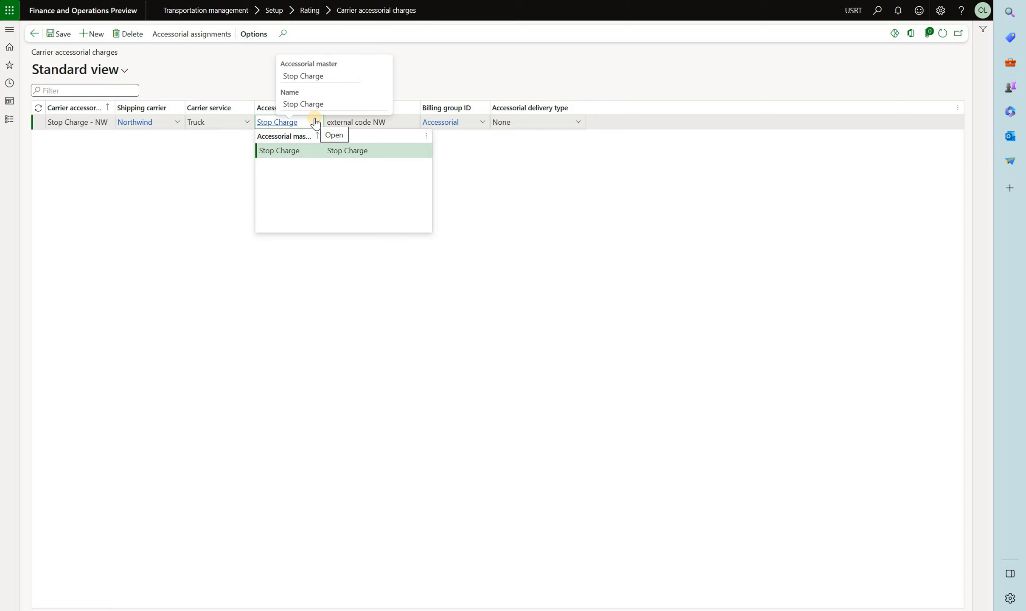
left_click(499, 145)
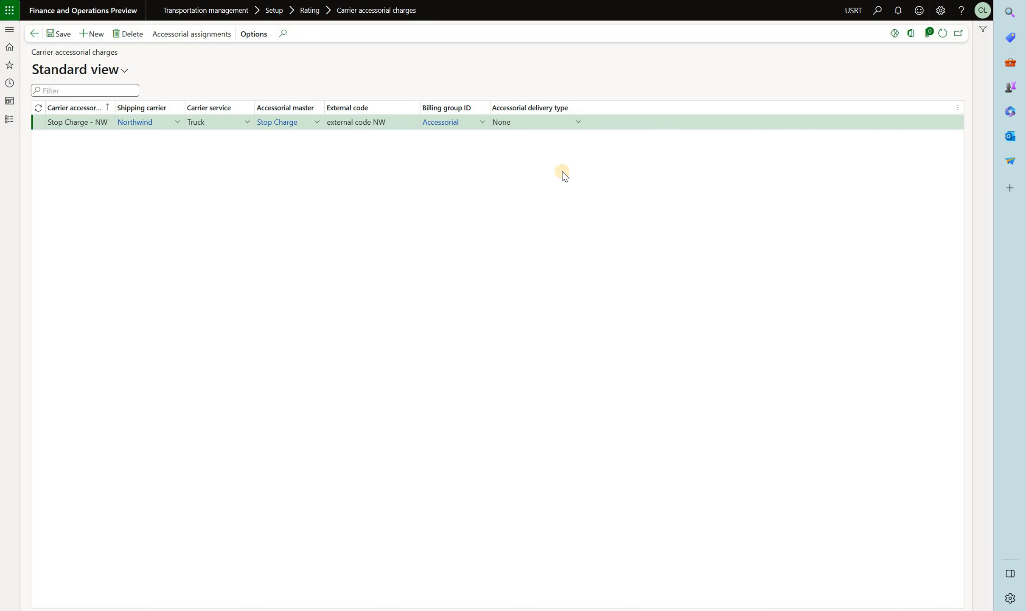
Open the accessorial assignments and review the carrier accessorial ID choices for the NW Accessorial assignment
left_click(10, 29)
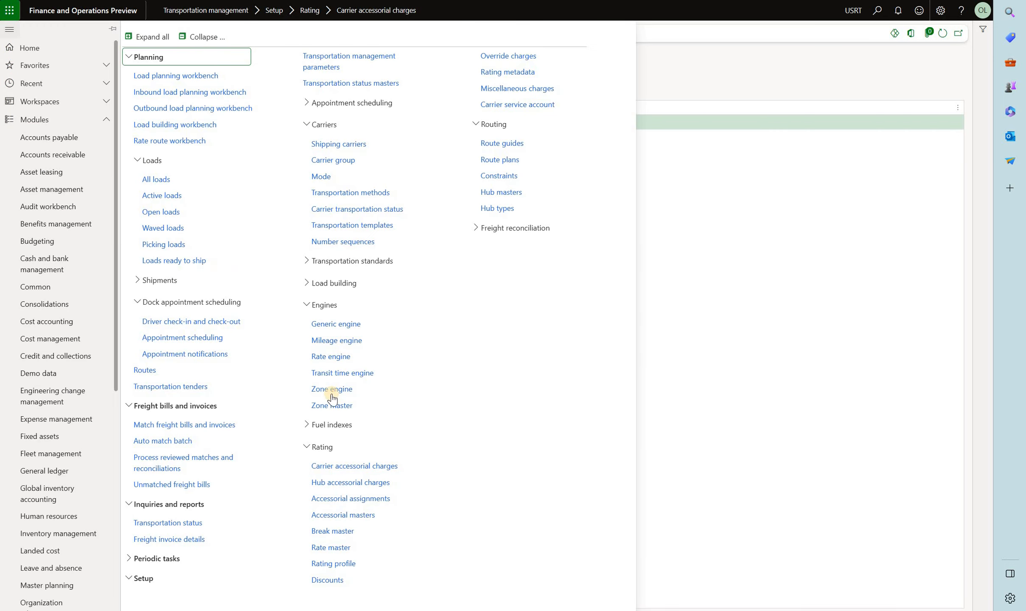
left_click(378, 500)
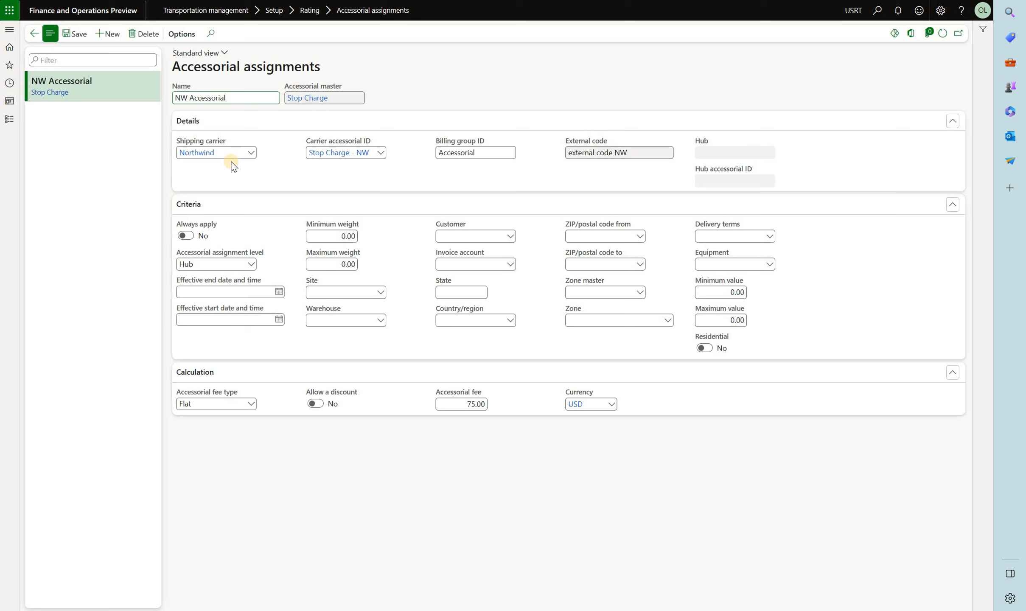
left_click(381, 154)
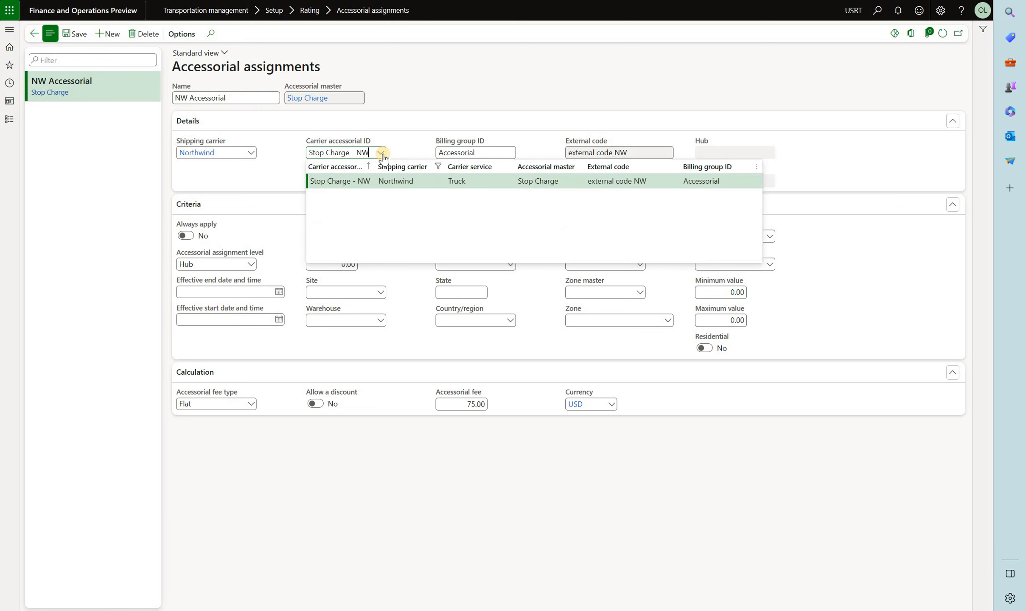
left_click(462, 89)
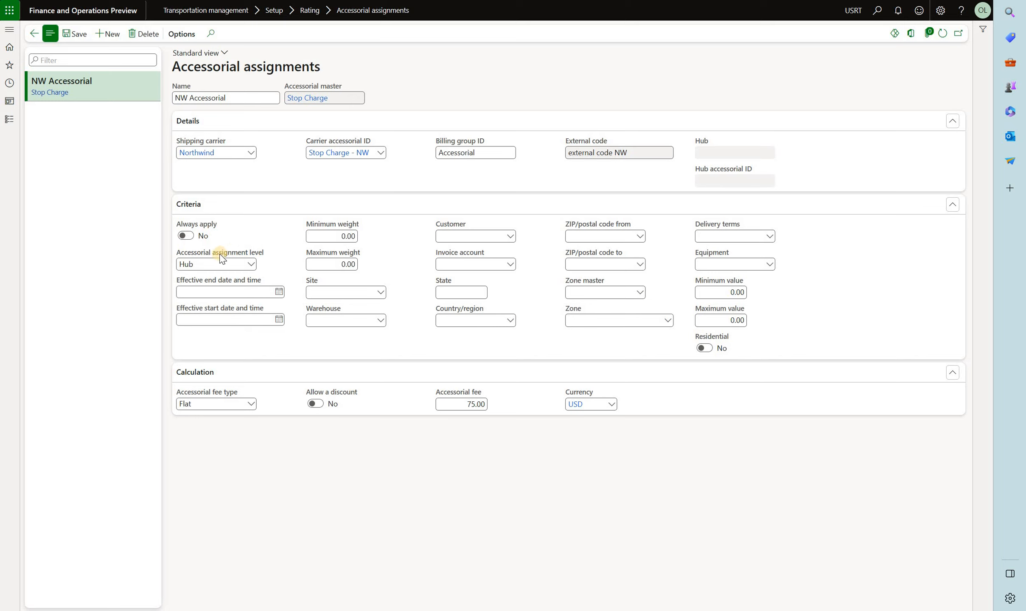
Review the NW Accessorial assignment's assignment level options, fee type options and accessorial fee
left_click(251, 264)
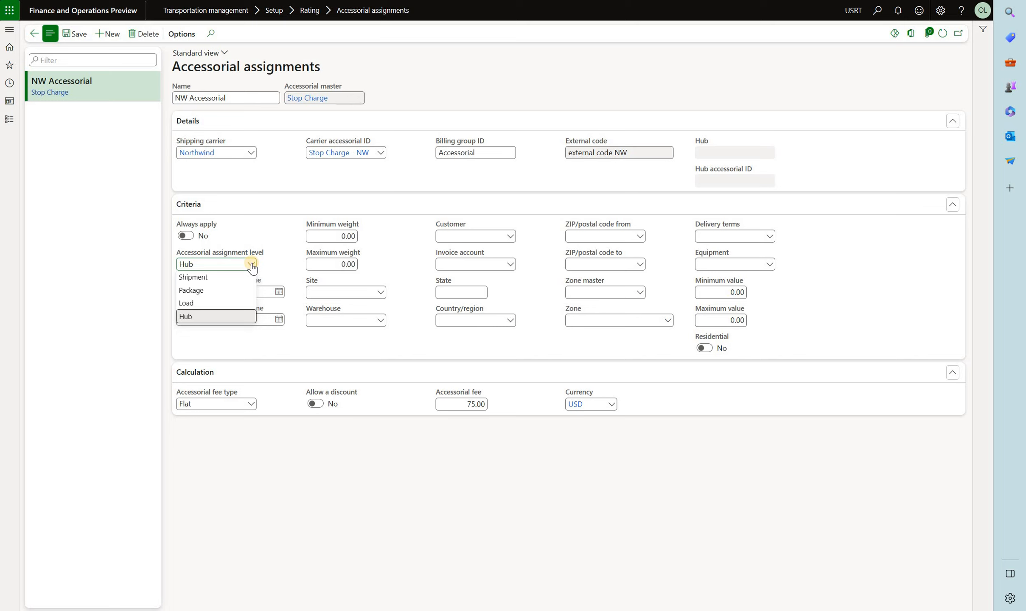
left_click(166, 256)
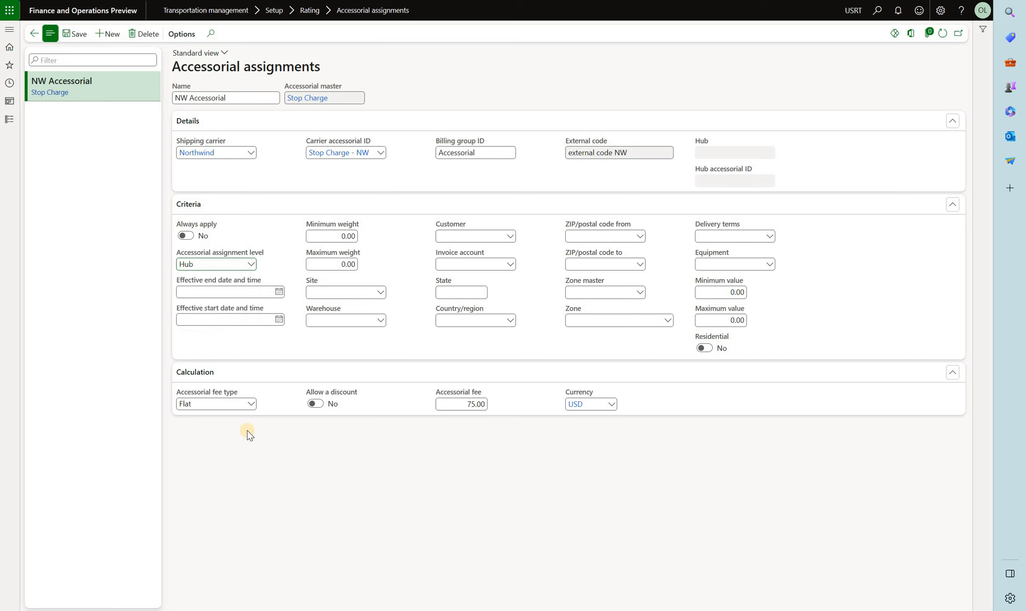
left_click(249, 403)
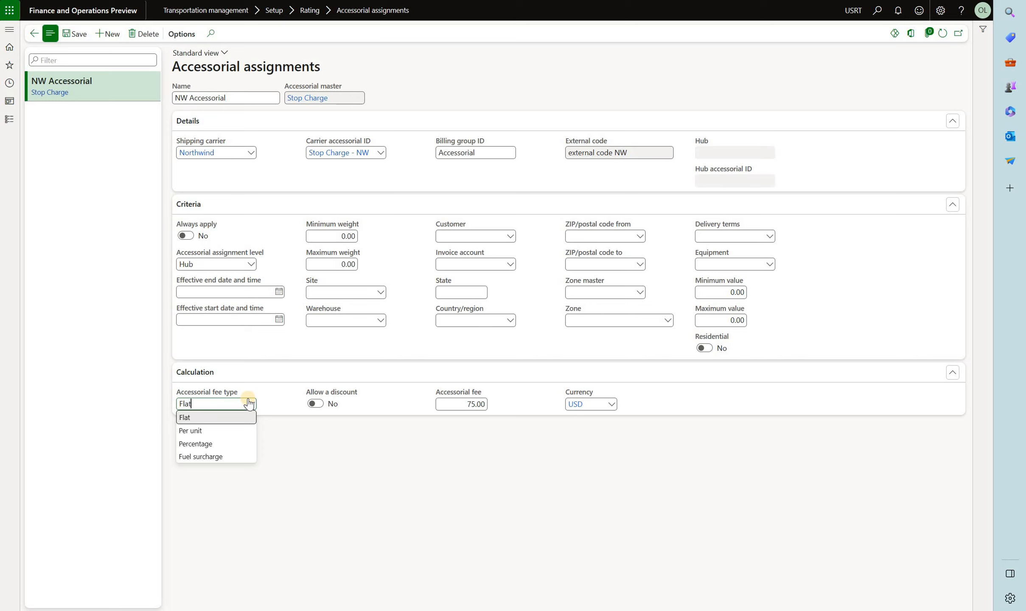
left_click(229, 402)
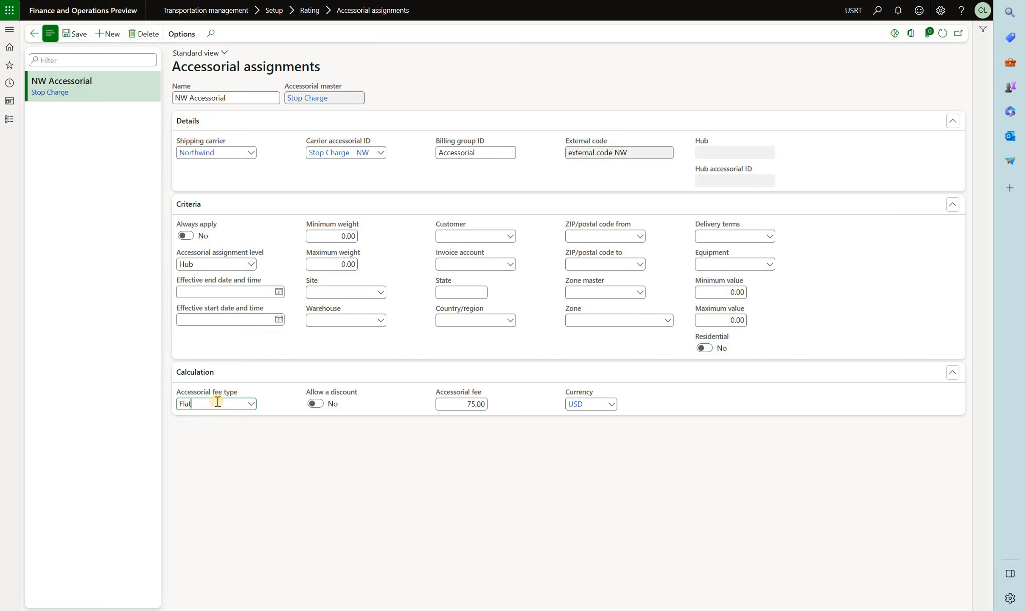
left_click(512, 405)
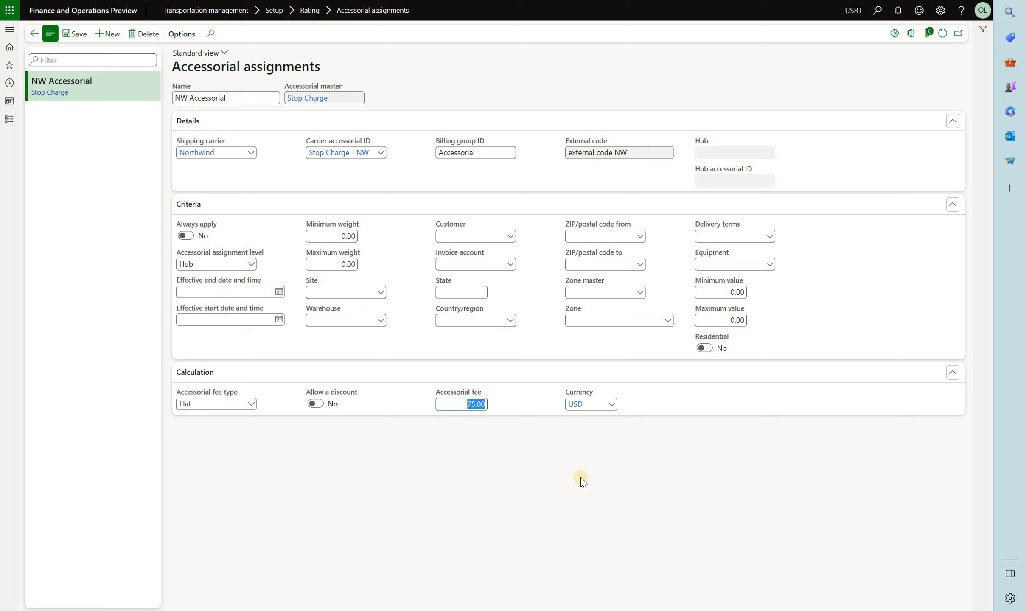
Open the outbound load from the list of all loads and run a rate shop for it in the rate route workbench
left_click(9, 29)
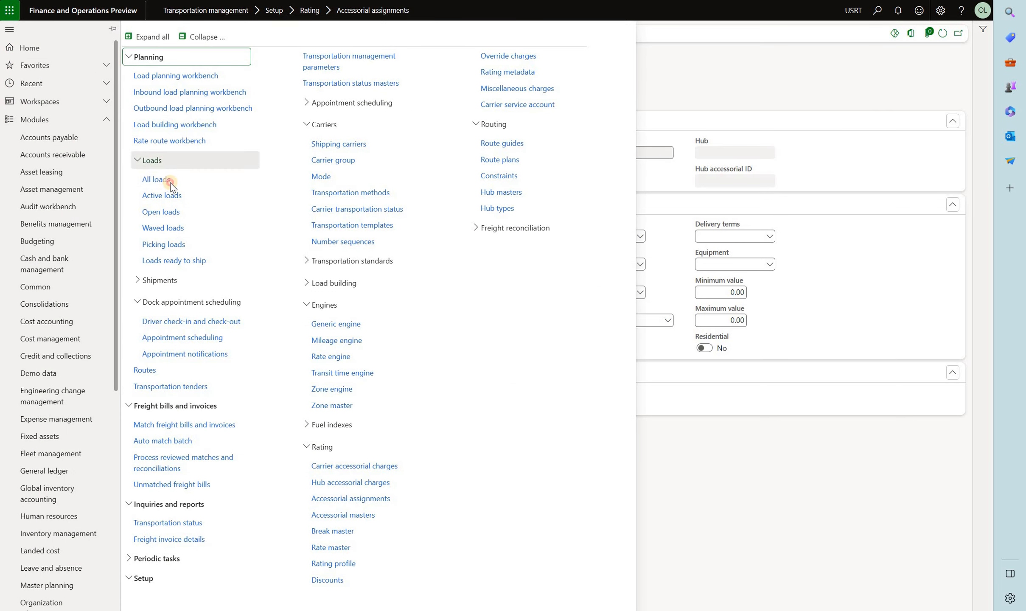
left_click(169, 183)
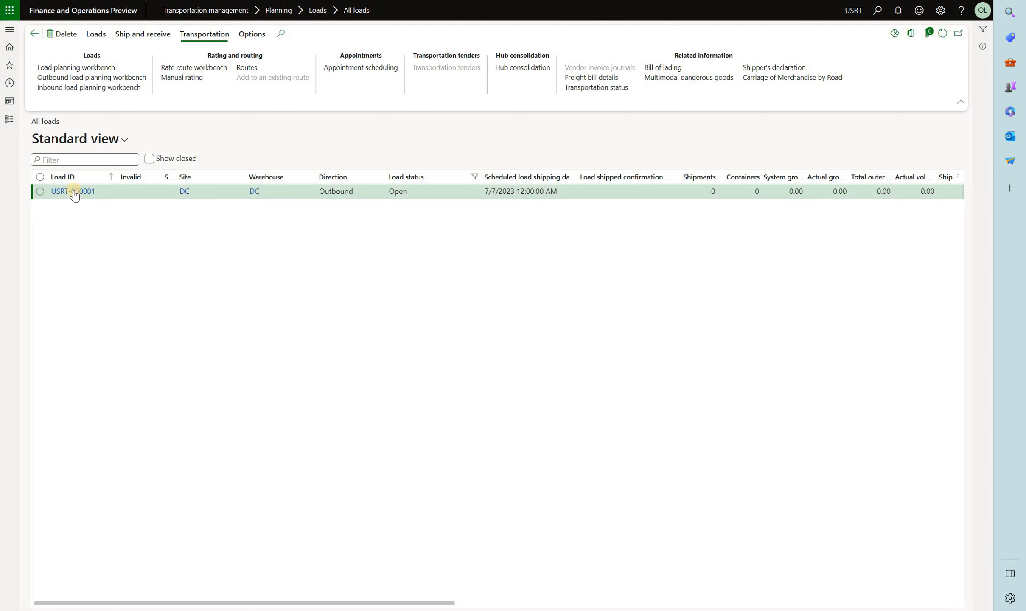
left_click(74, 192)
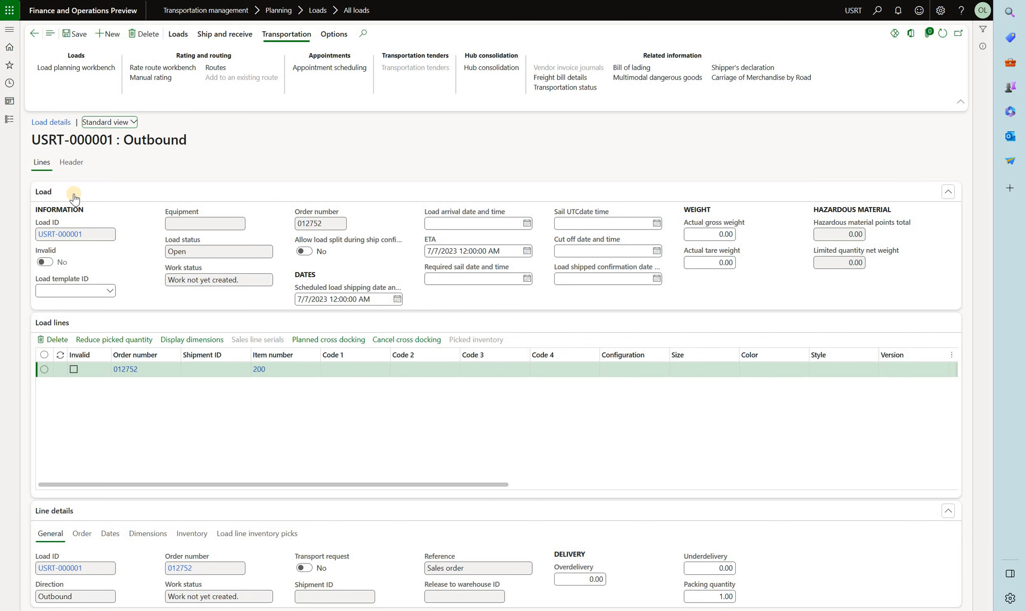
left_click(157, 69)
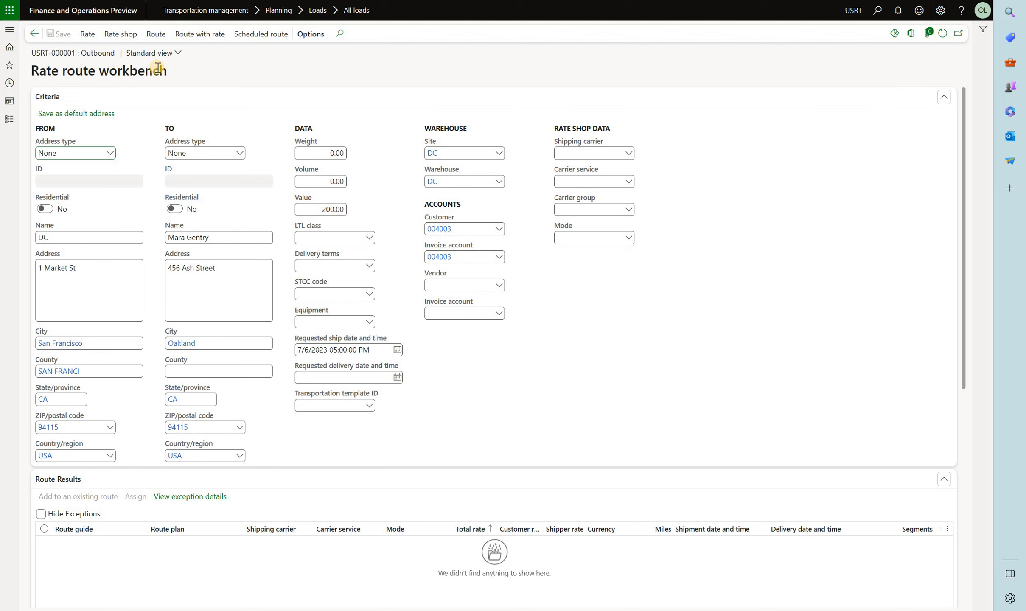
left_click(130, 36)
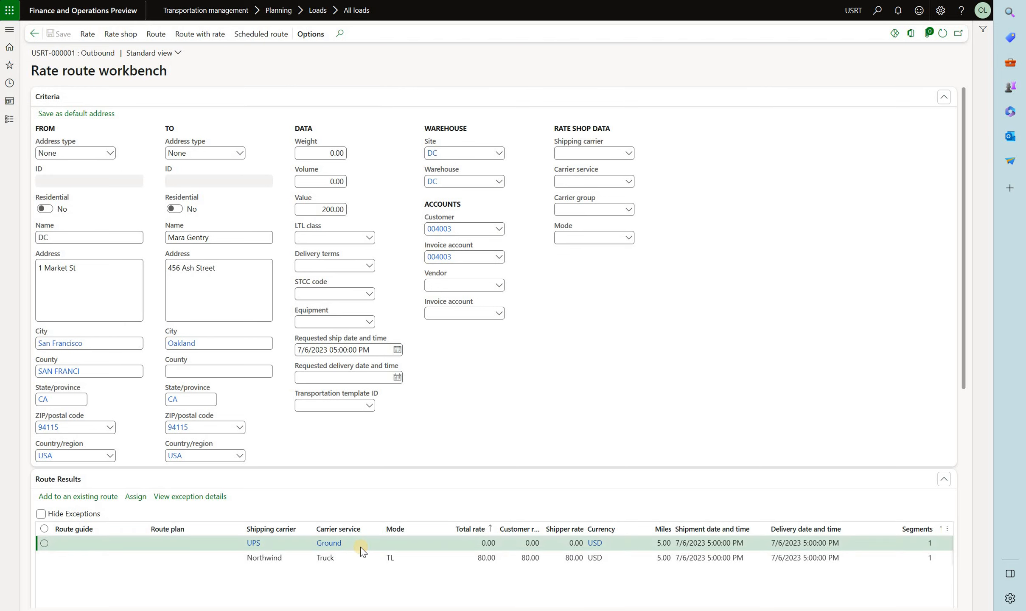
Compare the Northwind and UPS route results, hide the exceptions, and inspect the total rate of the Northwind route
scroll(297, 424, "down", 4)
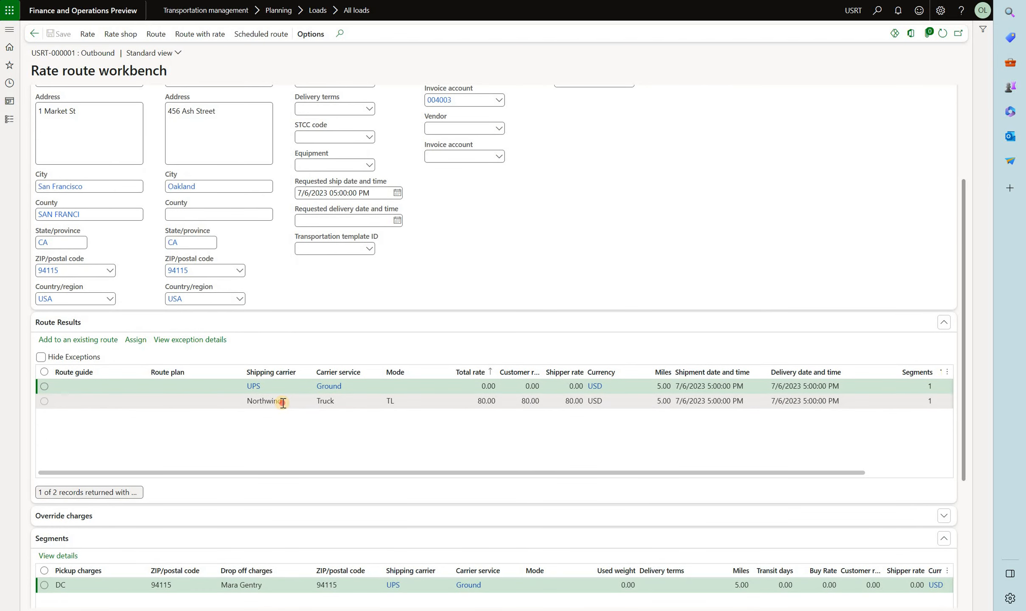
left_click(283, 401)
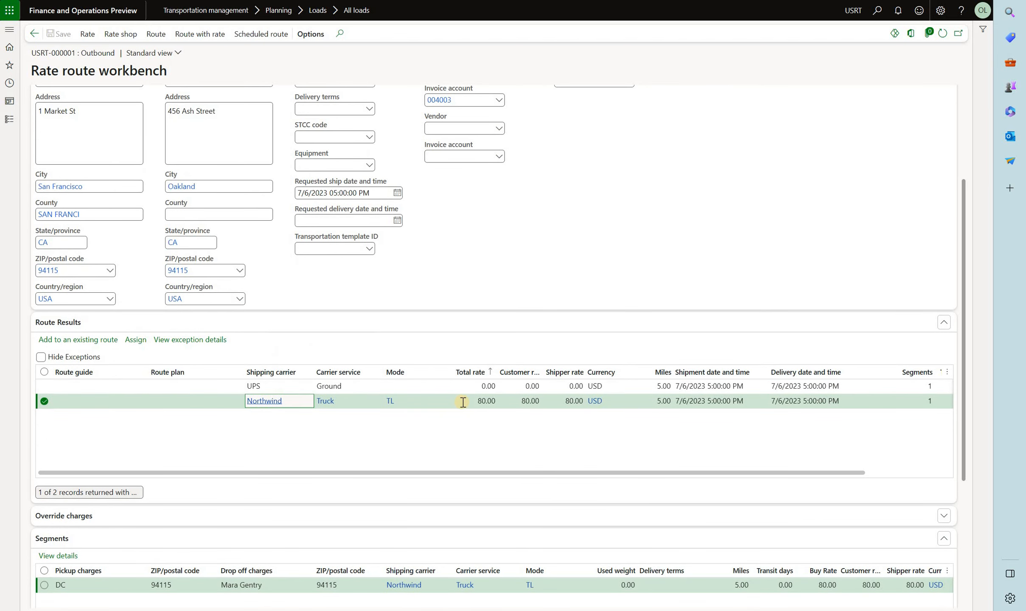
left_click(474, 387)
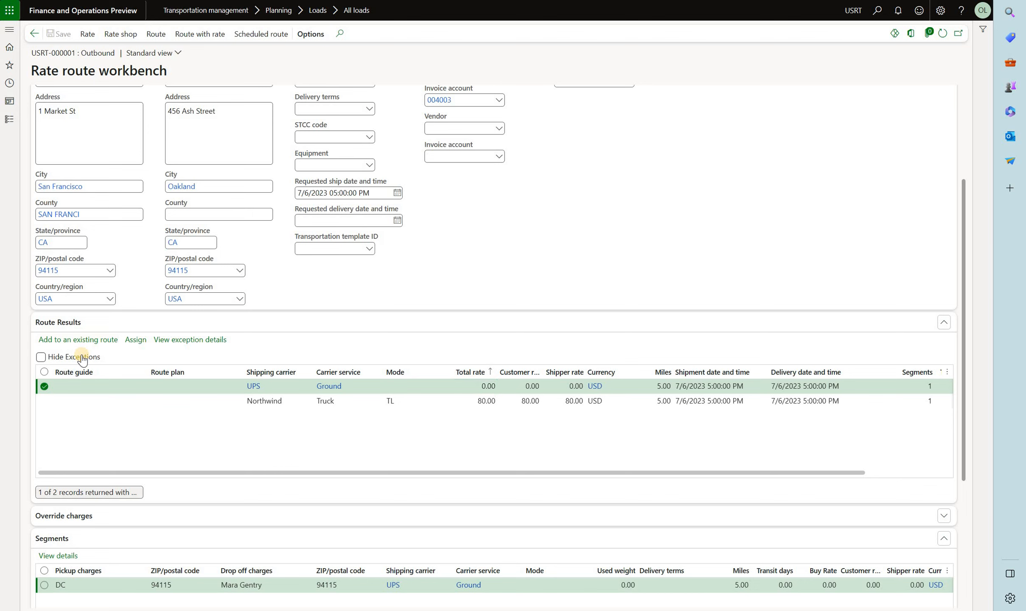
left_click(44, 357)
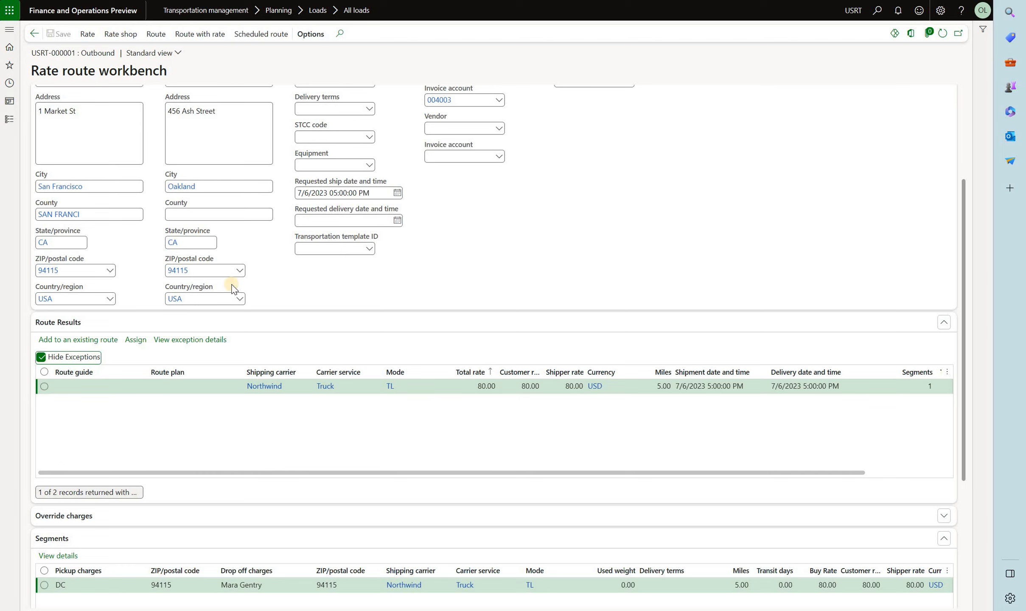
left_click(488, 386)
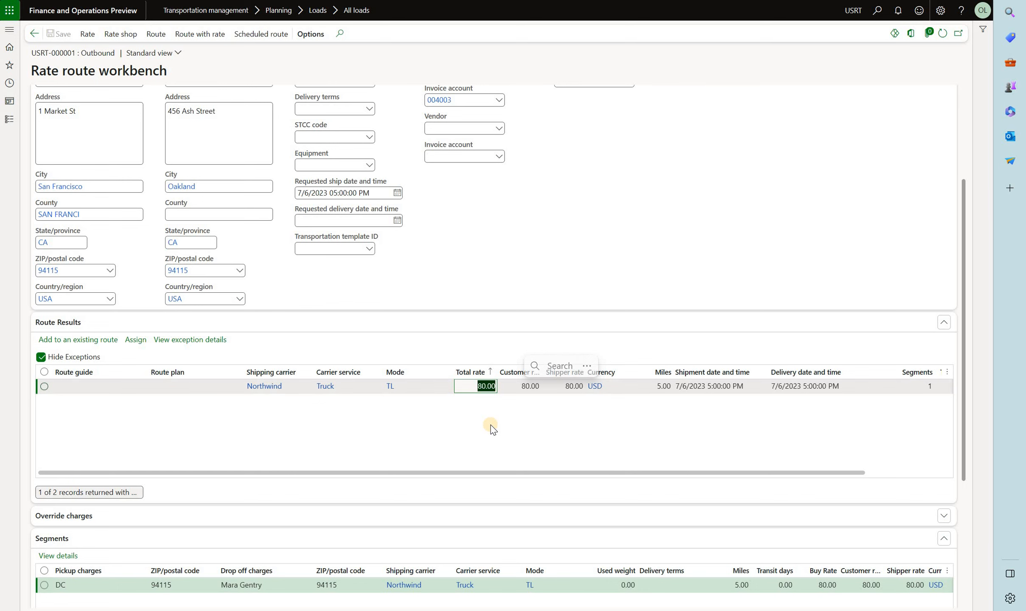
Open the details of the Northwind route's segment and examine the rate and units of the ToAll line
scroll(488, 425, "down", 2)
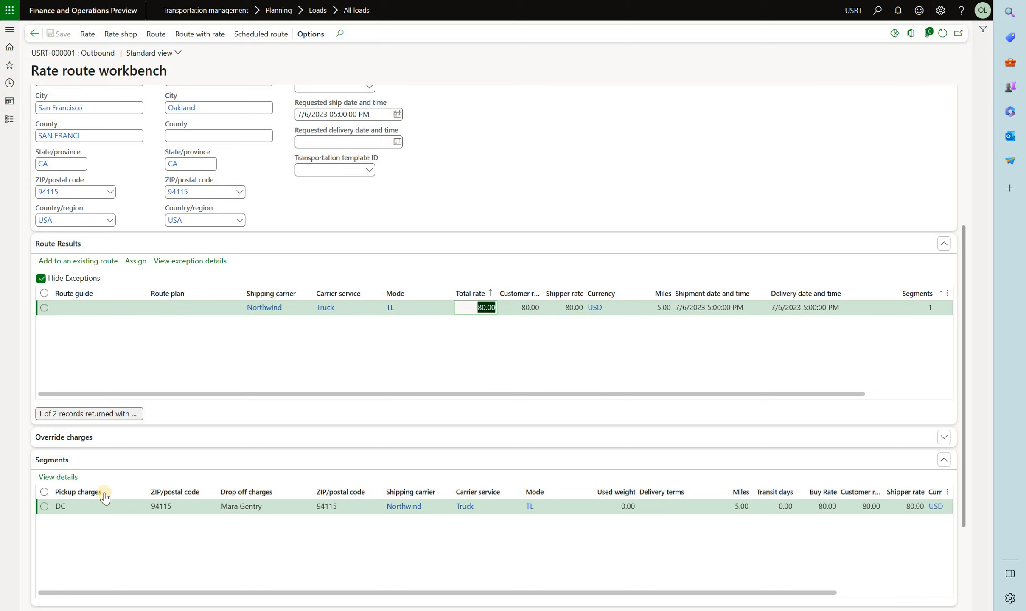
left_click(59, 477)
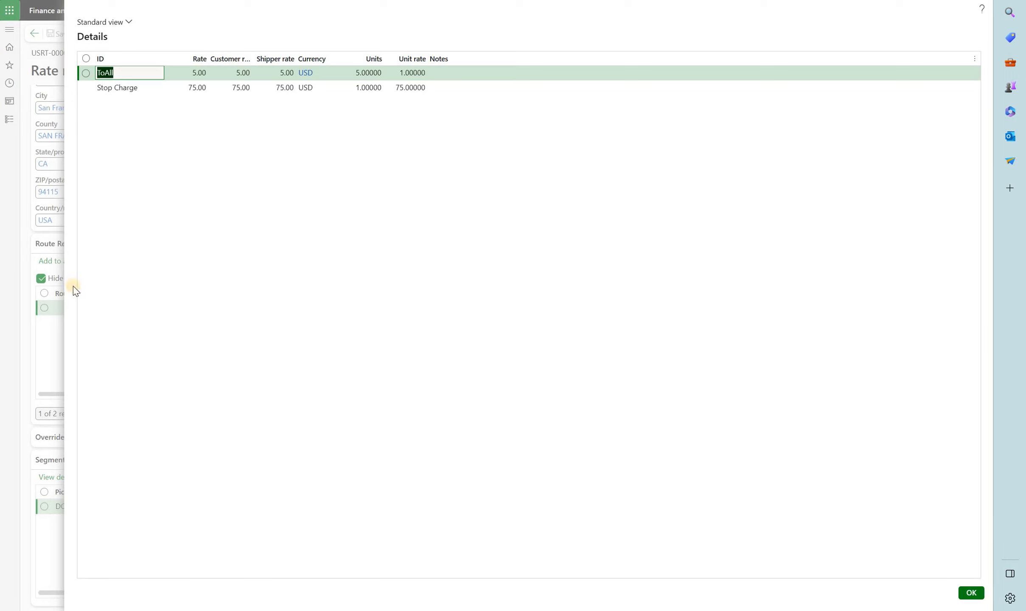
left_click(183, 73)
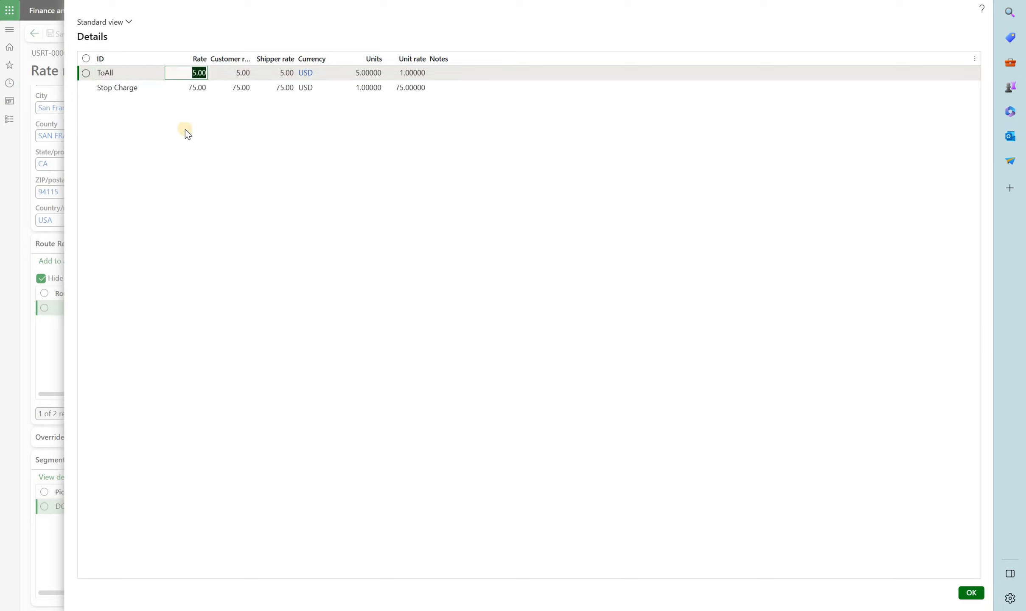
left_click(365, 73)
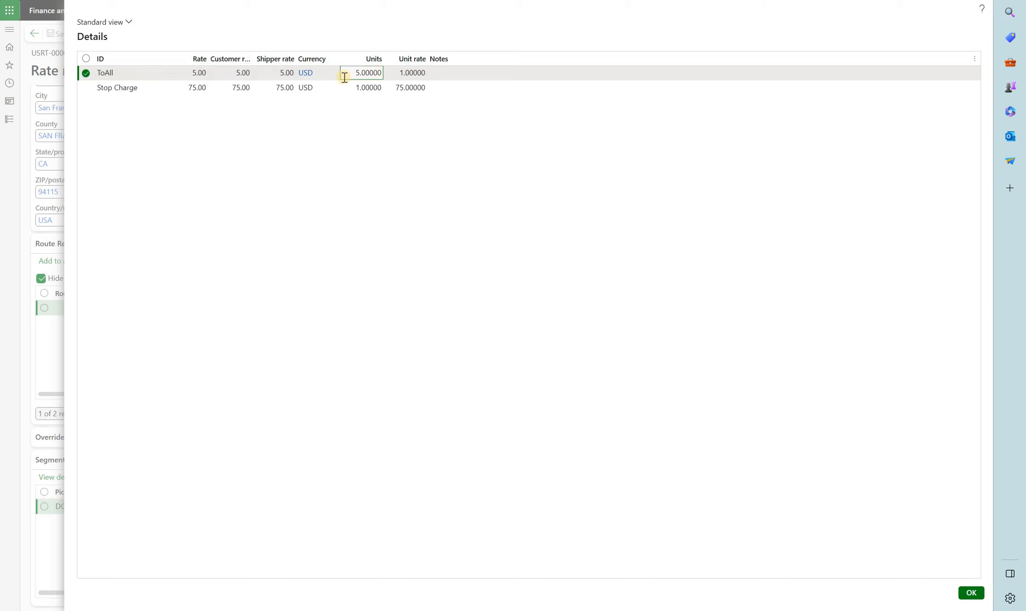
double_click(381, 73)
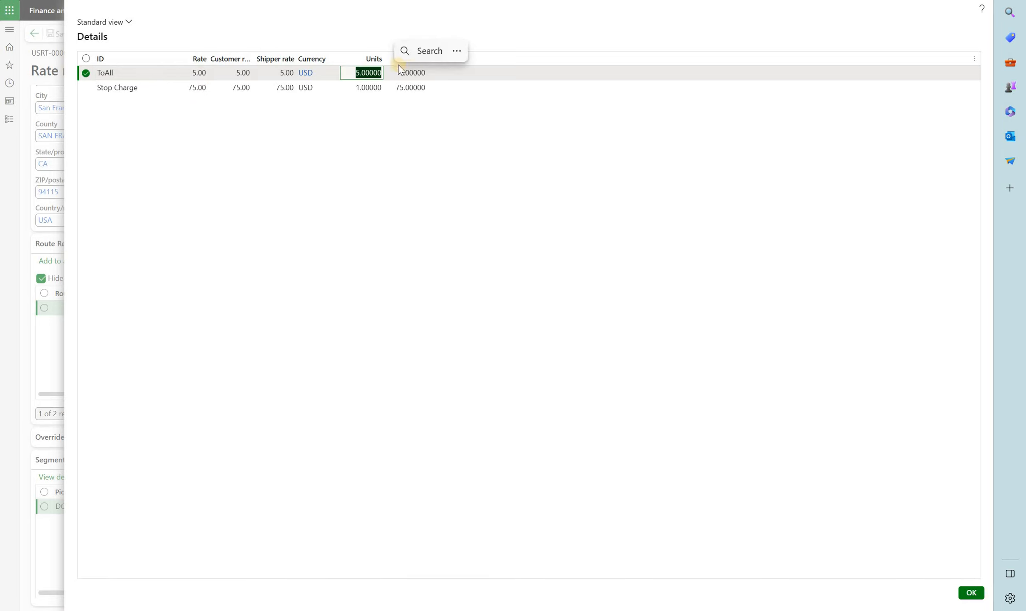
Examine the unit rate of the ToAll line and the Stop Charge line in the Northwind segment's details
left_click(391, 73)
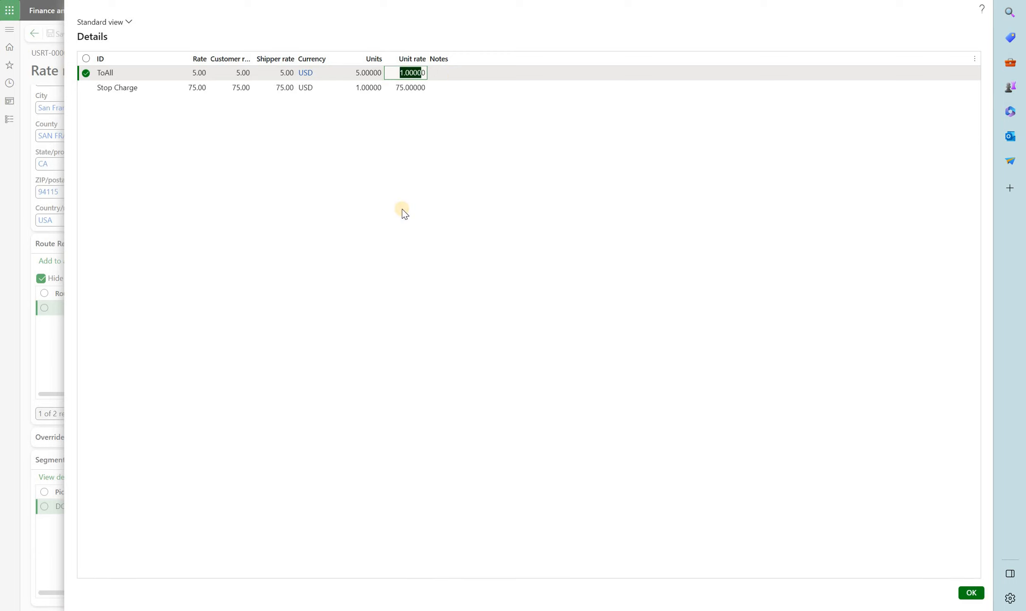
left_click(319, 87)
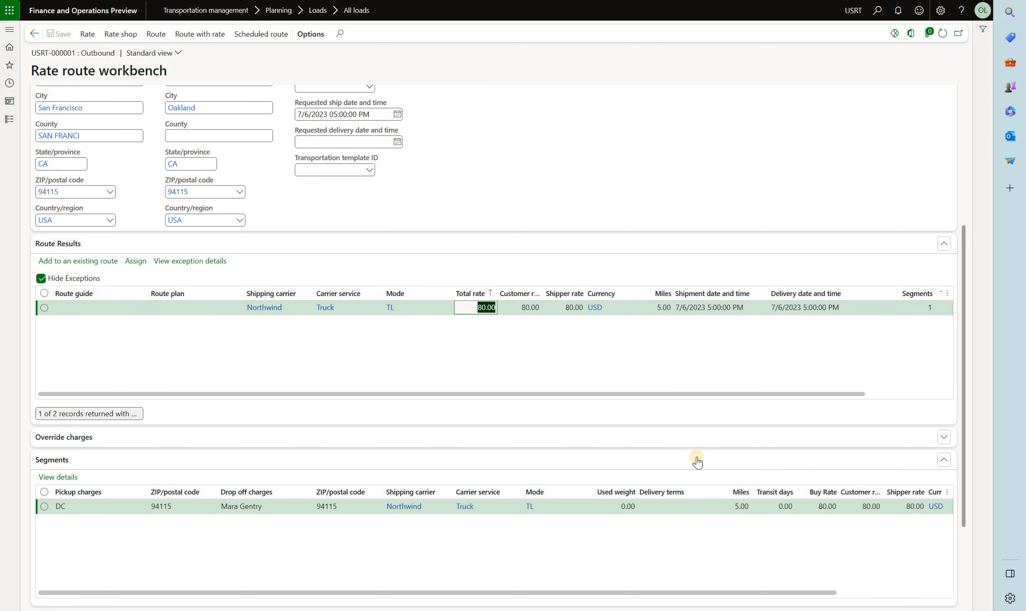
scroll(424, 212, "up", 5)
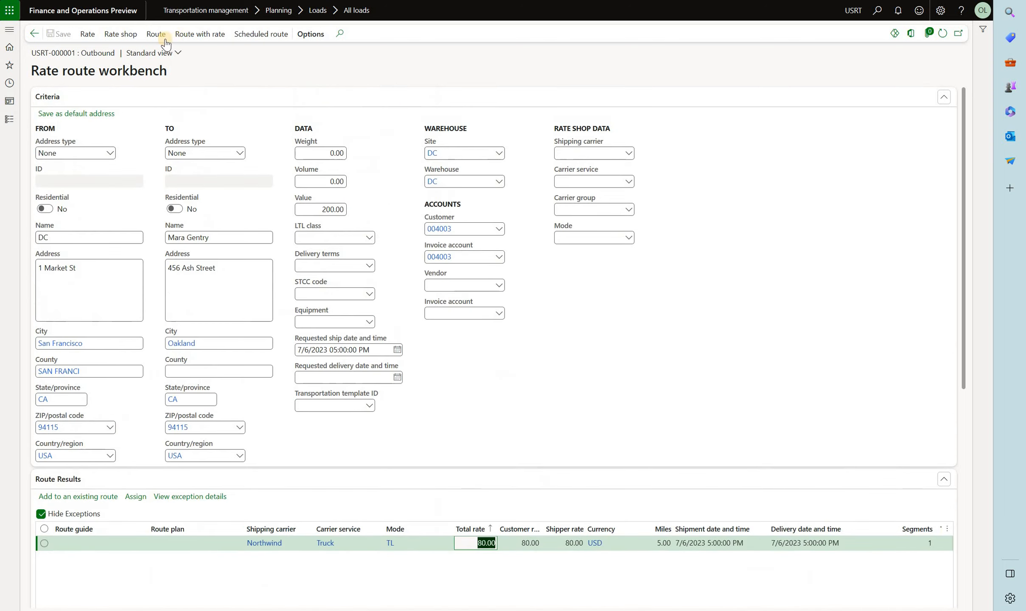
left_click(200, 40)
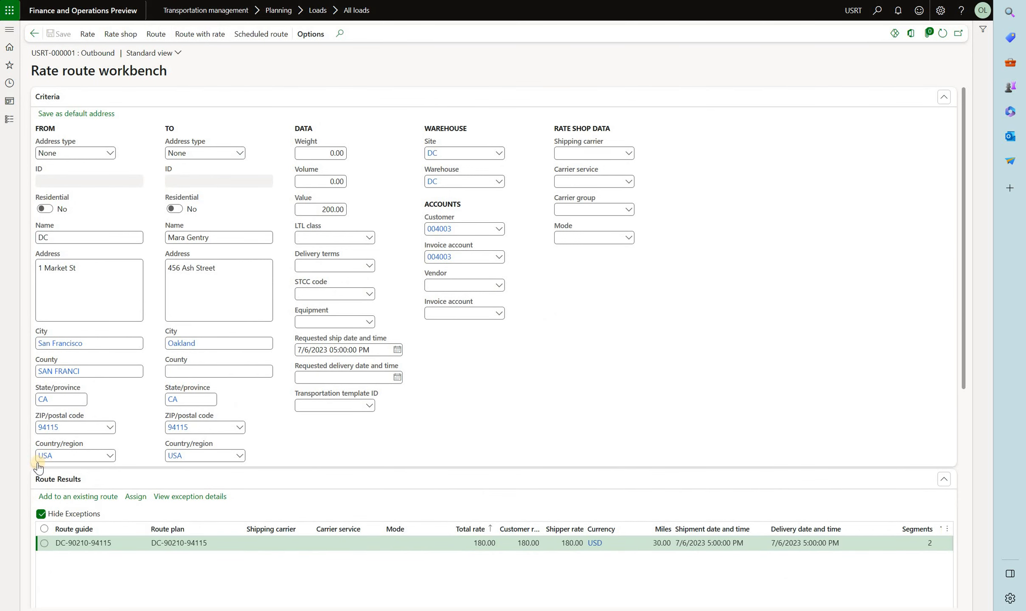
scroll(115, 481, "down", 2)
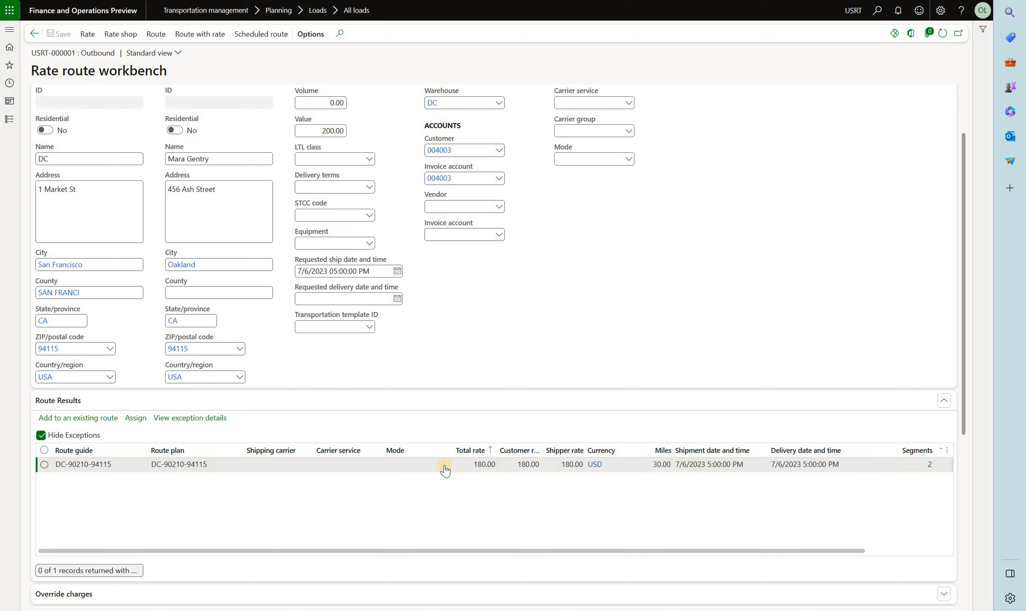
left_click(493, 463)
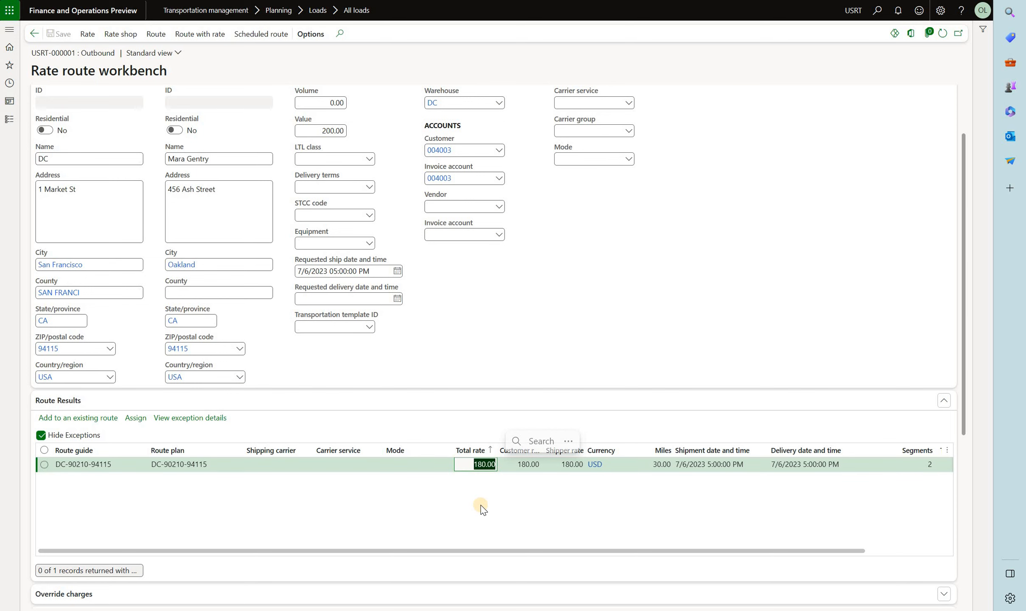
Open the details of the segment from DC to 90210, examine its ToAll and Stop Charge rates, and close them
scroll(482, 509, "down", 4)
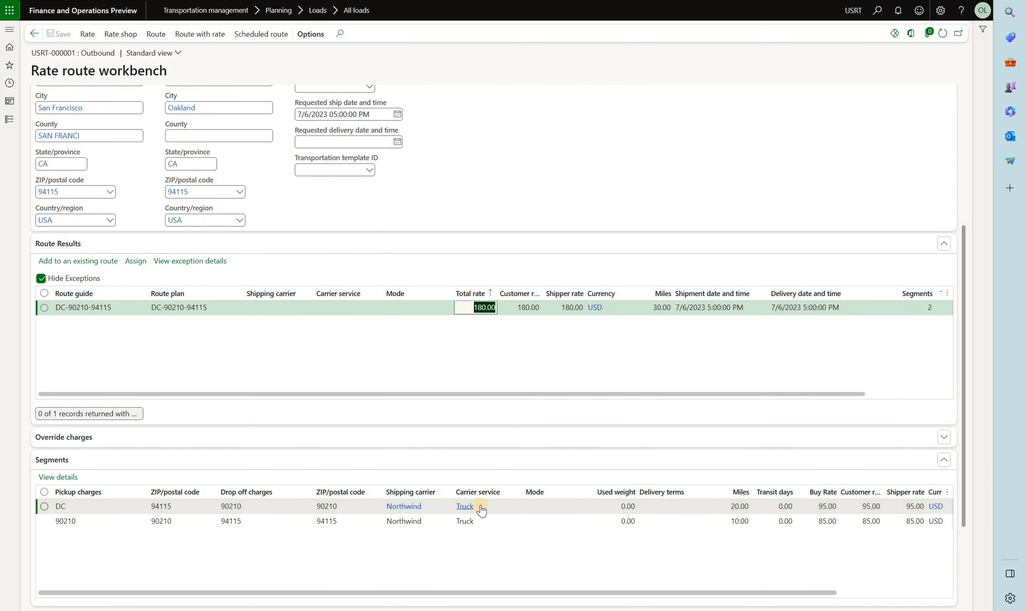
mouse_move(481, 510)
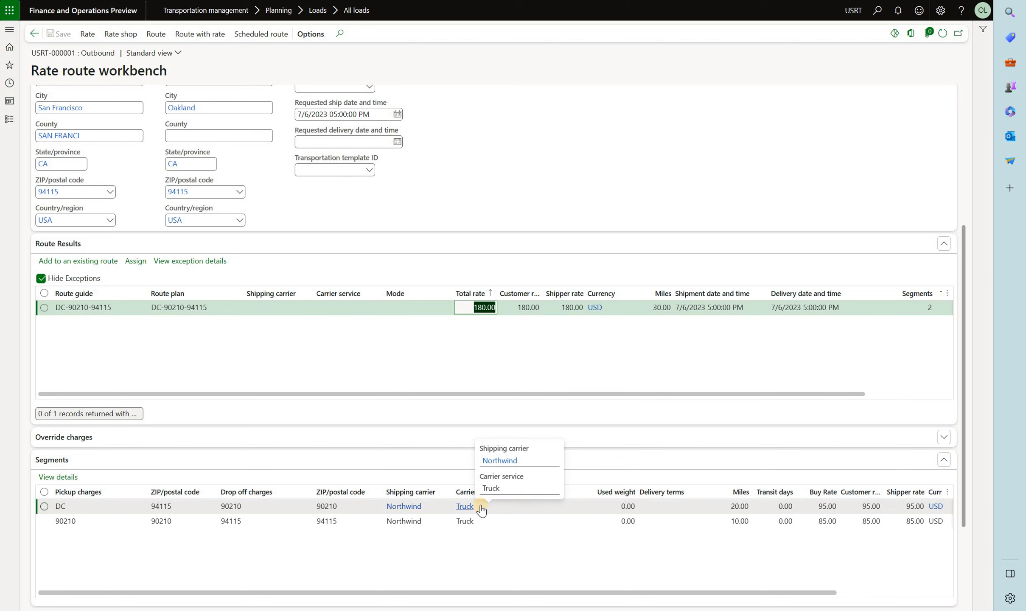
left_click(297, 506)
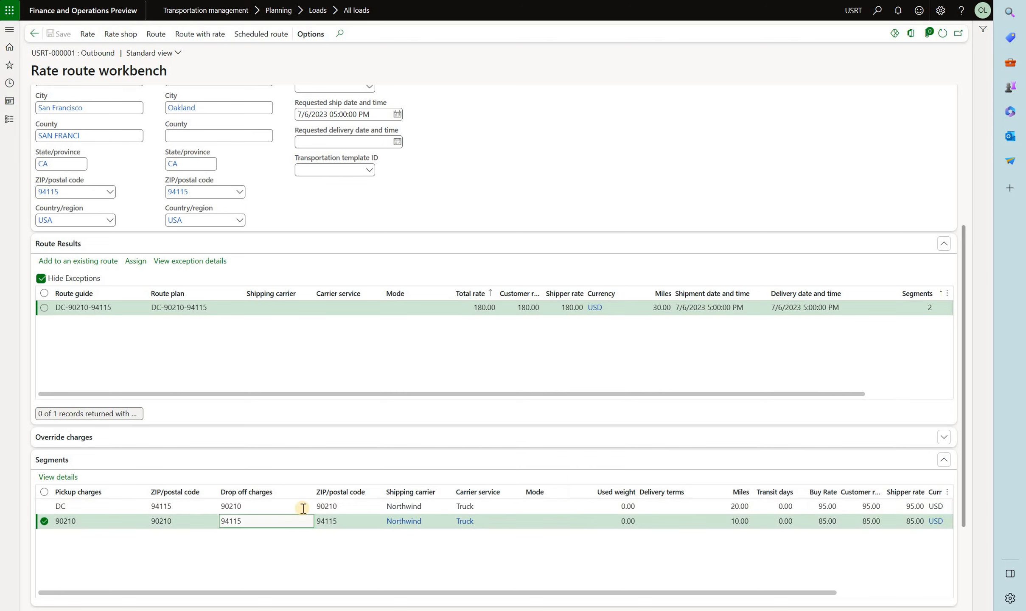
left_click(55, 478)
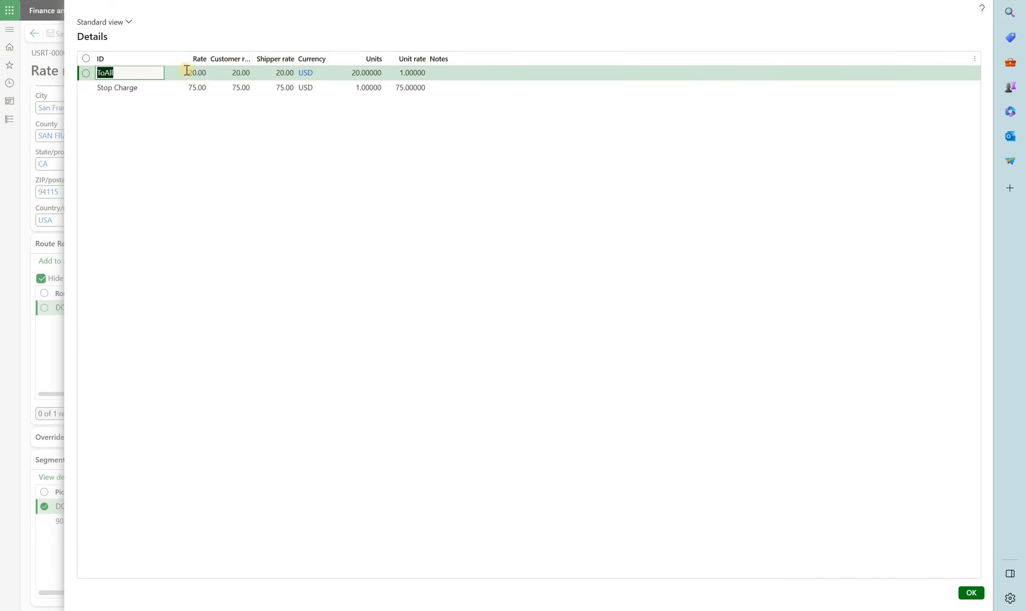
left_click(194, 72)
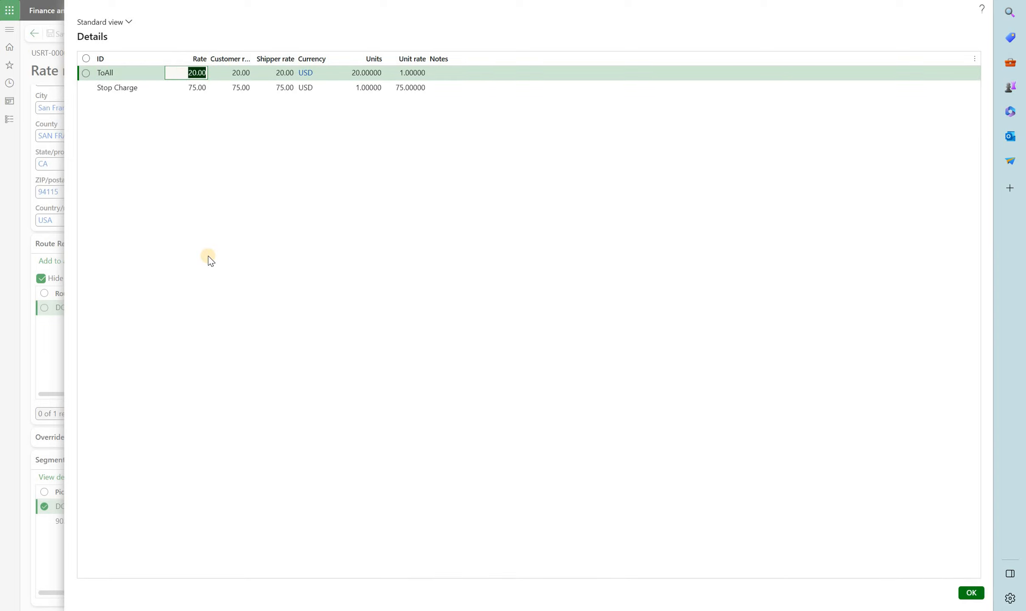
left_click(239, 88)
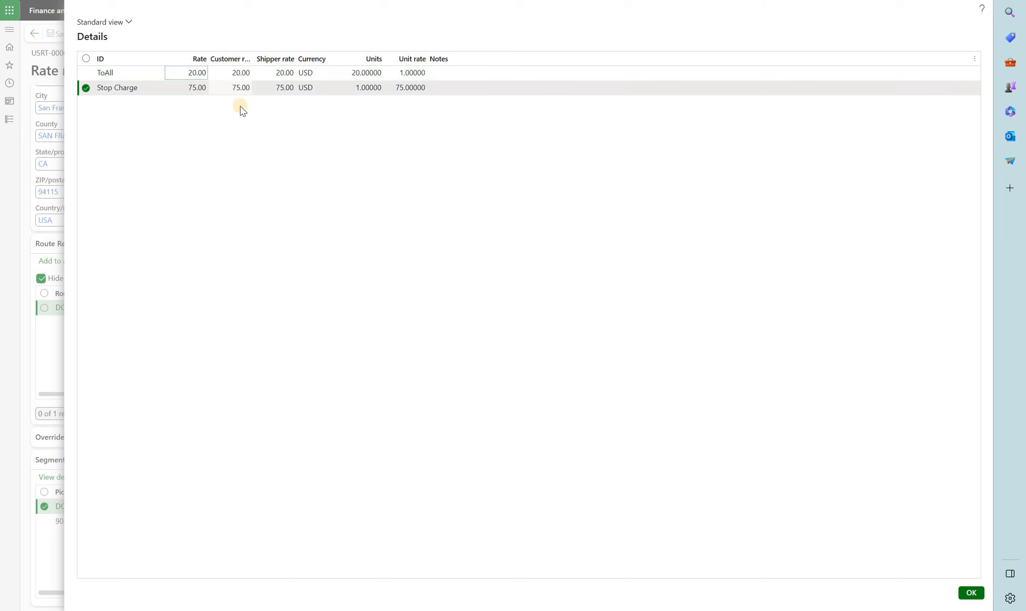
left_click(971, 593)
Open the details of the segment from 90210 to 94115 and examine its Stop Charge line
left_click(283, 524)
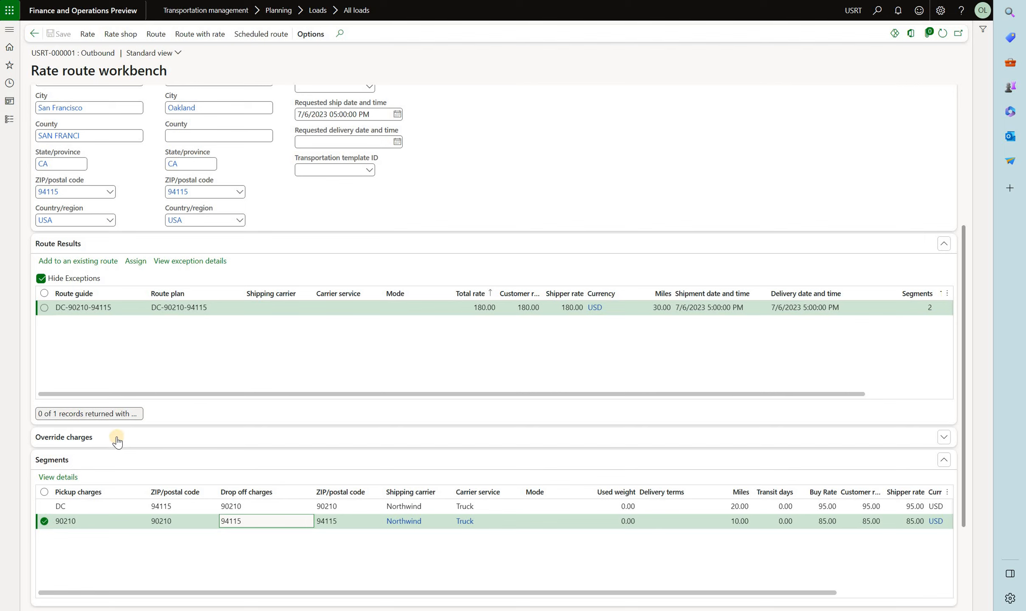
left_click(60, 477)
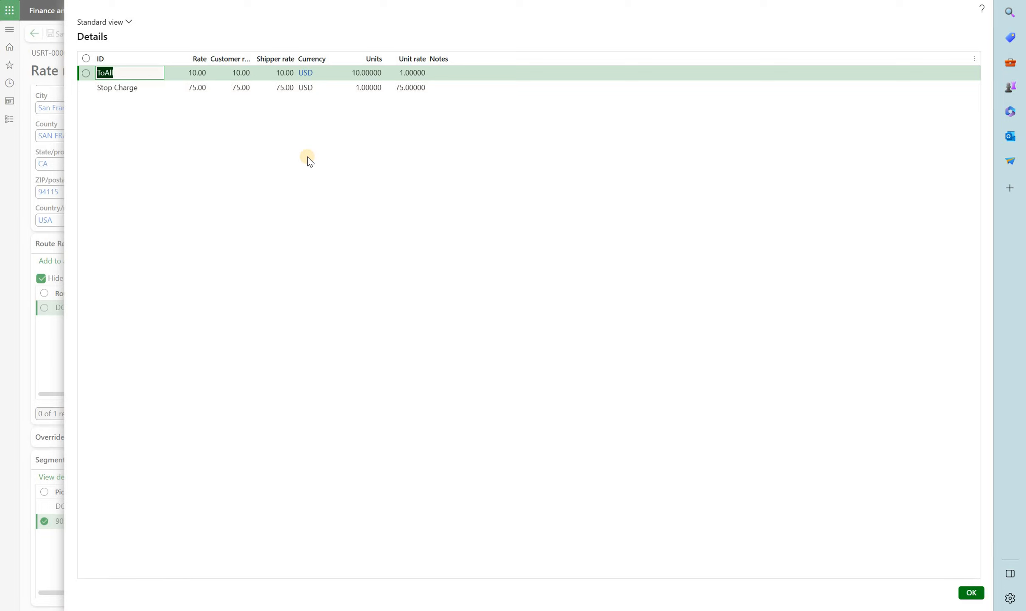
left_click(279, 88)
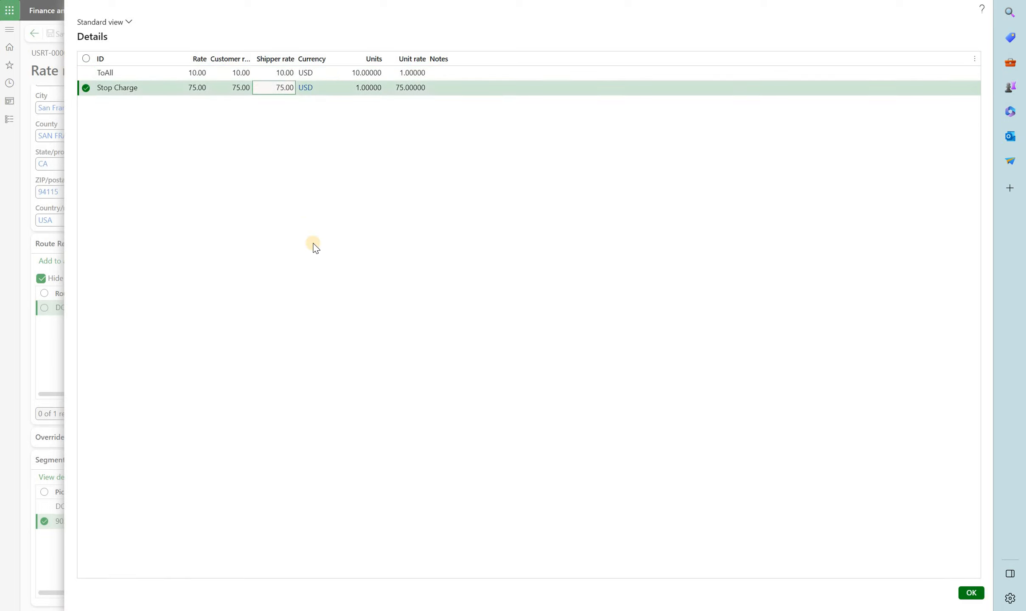